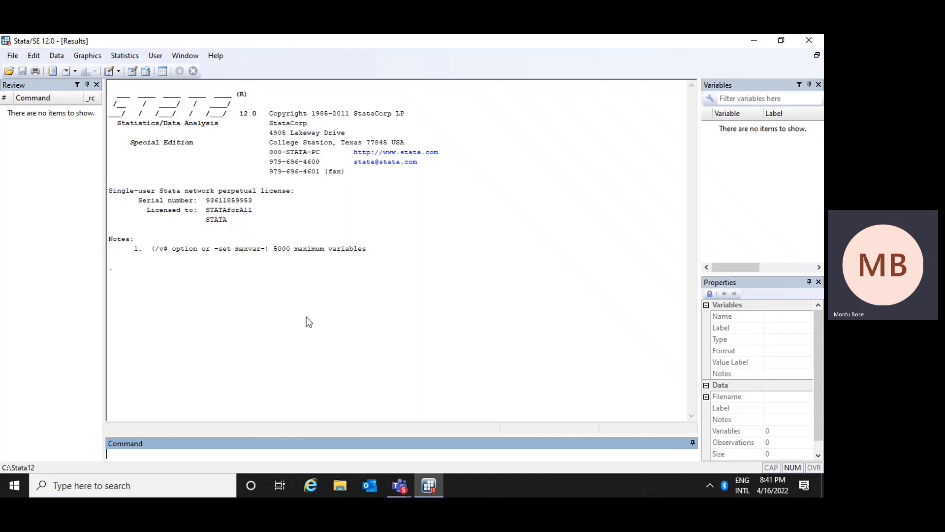
pyautogui.click(12, 56)
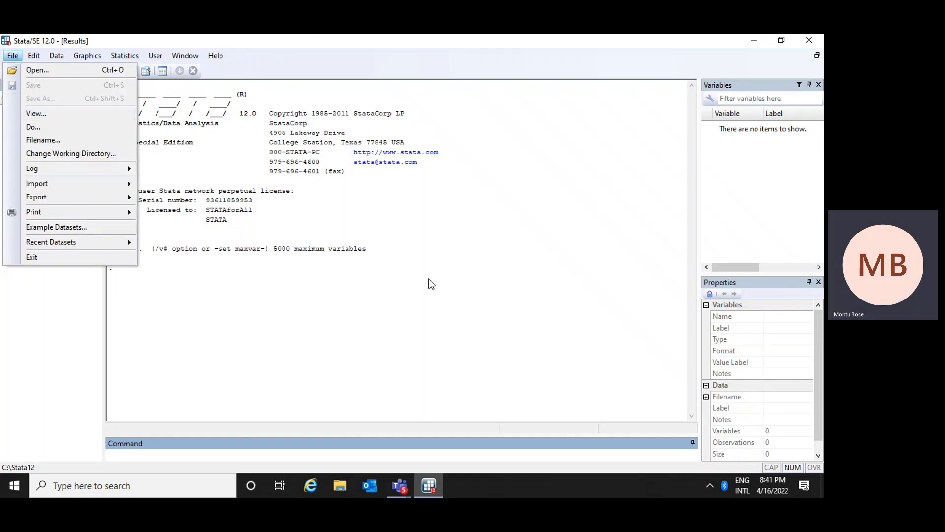
pyautogui.click(470, 356)
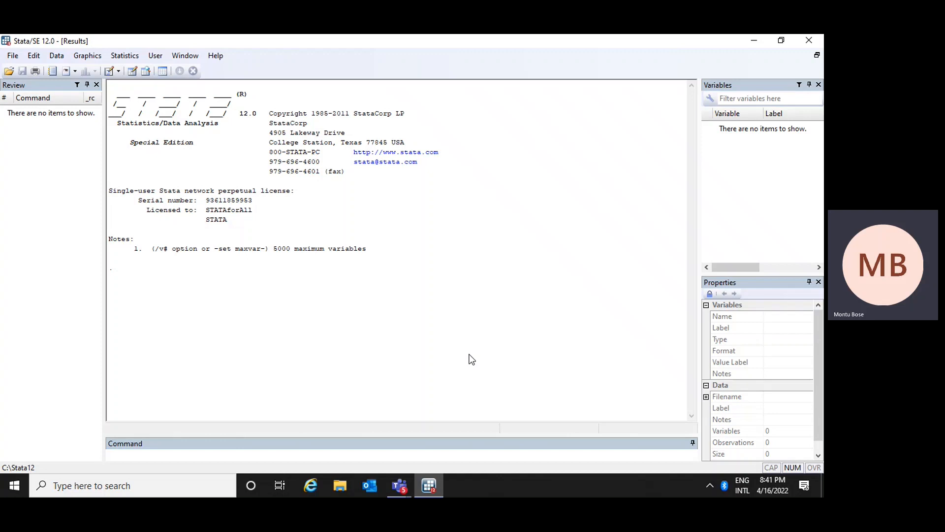
# Load the built-in automobile example dataset with the command sysuse auto.dta.
pyautogui.click(236, 458)
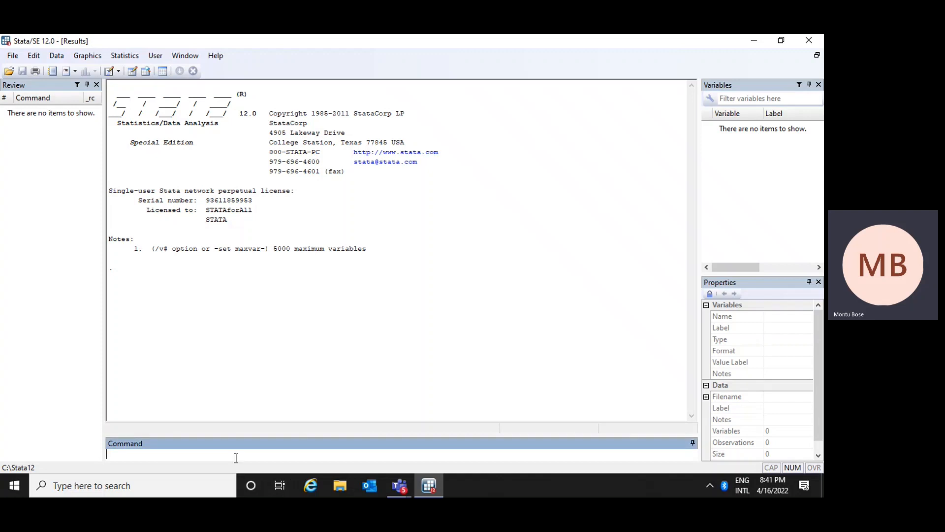
pyautogui.write('syst')
pyautogui.press('BackSpace')
pyautogui.write('use auto.dta')
pyautogui.press('Return')
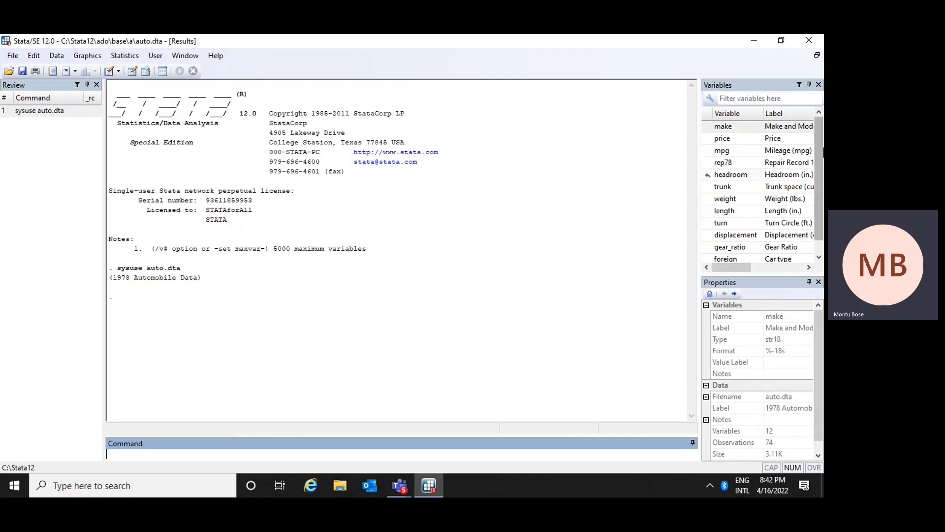
# Examine the loaded automobile records in the Data Editor, and close the editor.
pyautogui.click(133, 71)
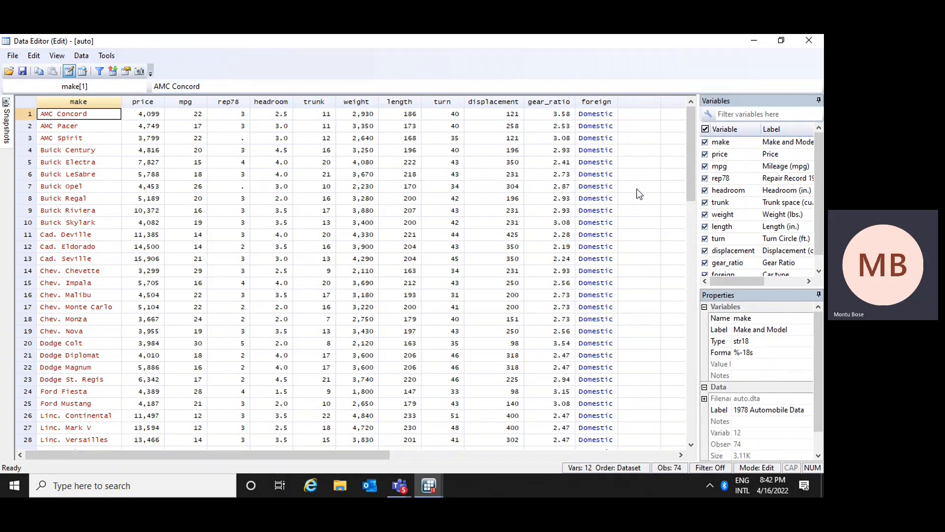
pyautogui.moveTo(690, 187); pyautogui.dragTo(693, 116)
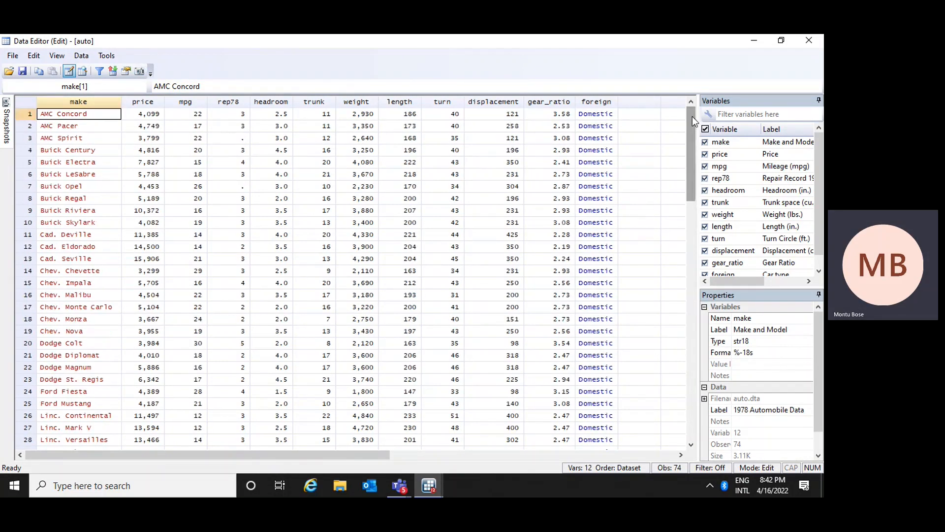
pyautogui.click(811, 43)
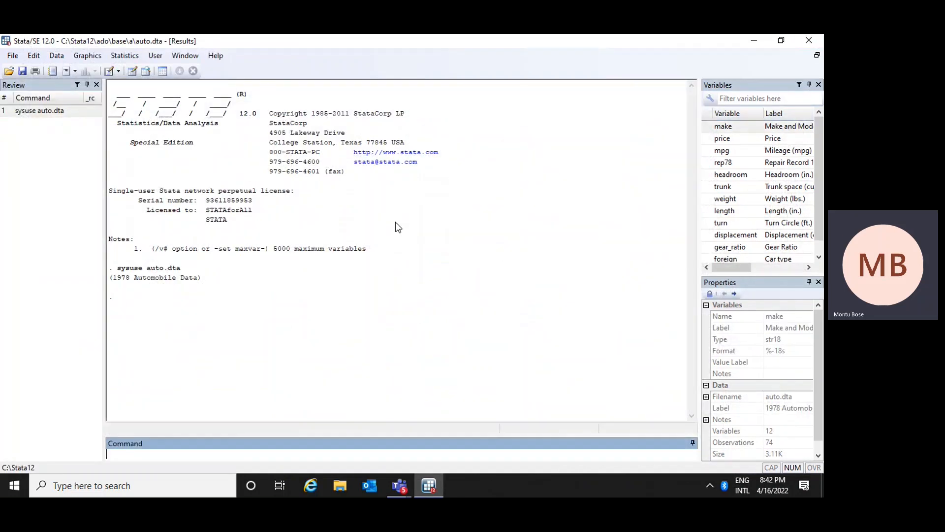
pyautogui.click(10, 56)
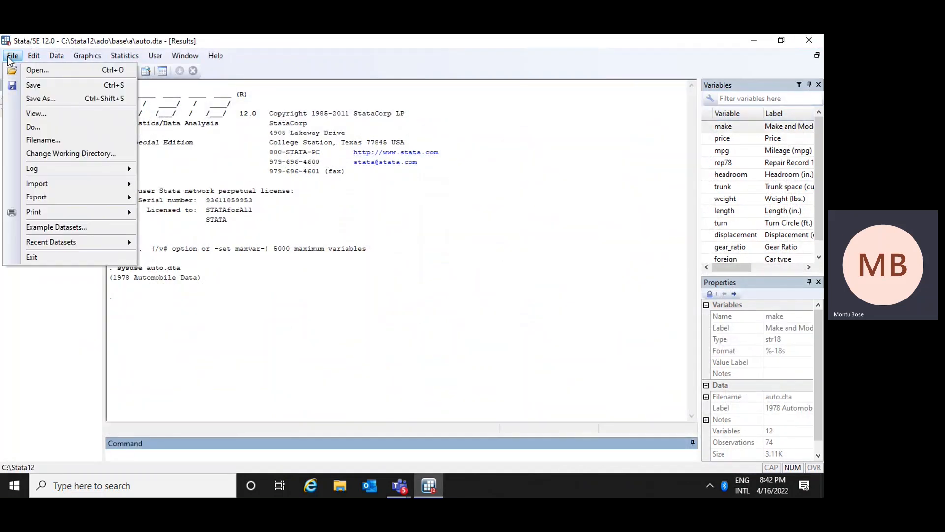
pyautogui.click(40, 100)
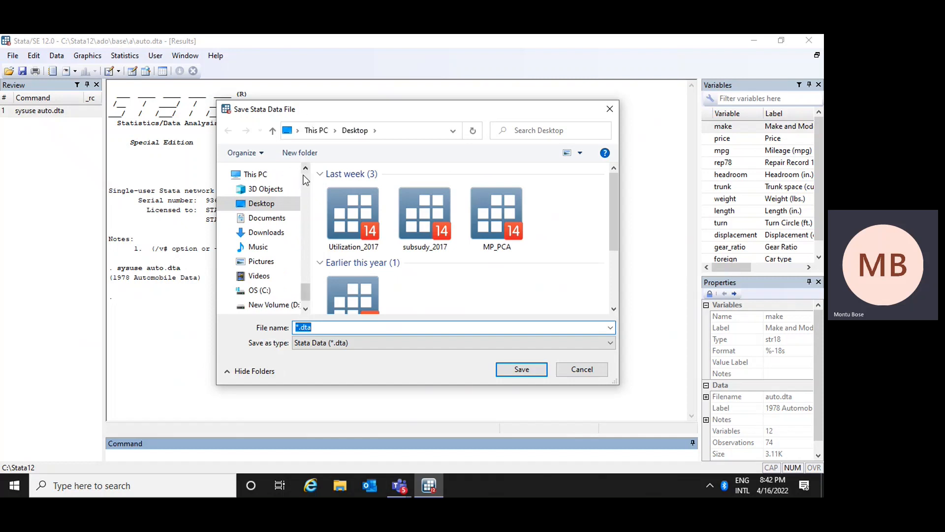
pyautogui.click(609, 108)
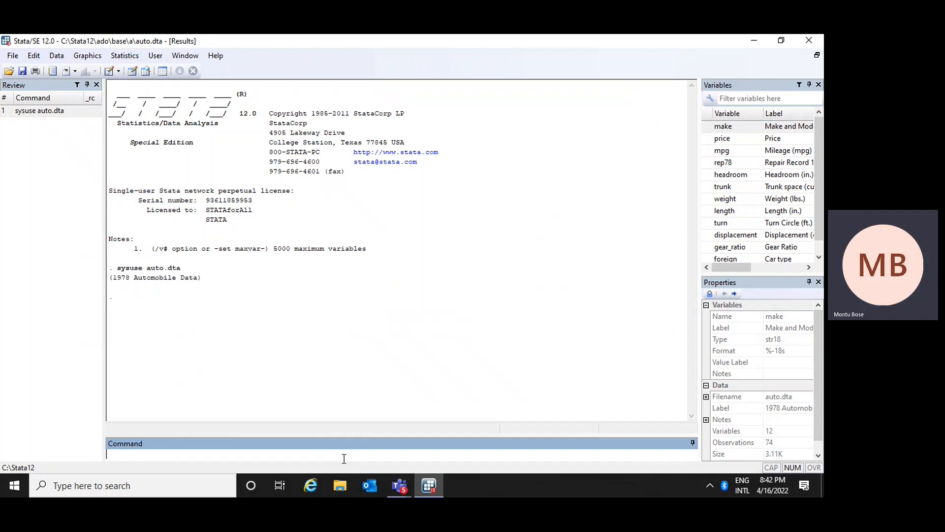
# Run tab foreign to tabulate the car type, and sum price to summarize the price variable.
pyautogui.write('tab foreign')
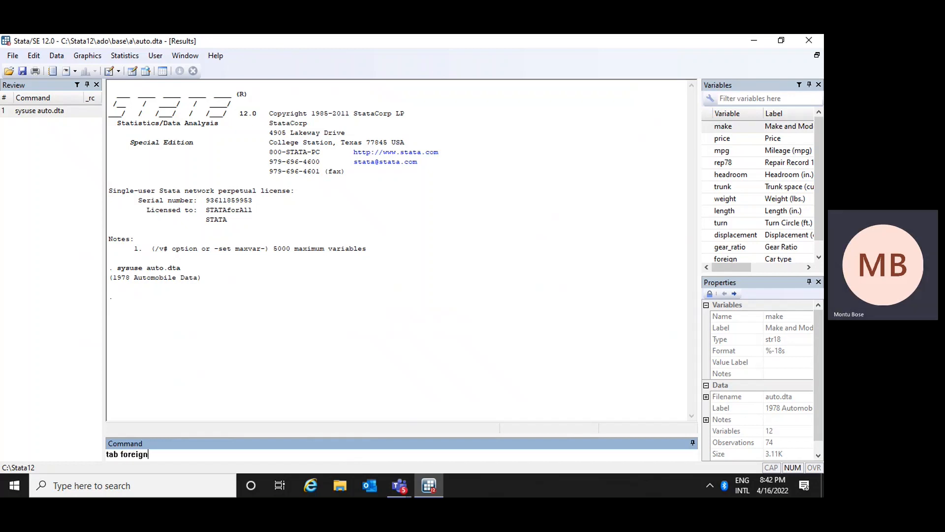
pyautogui.press('Return')
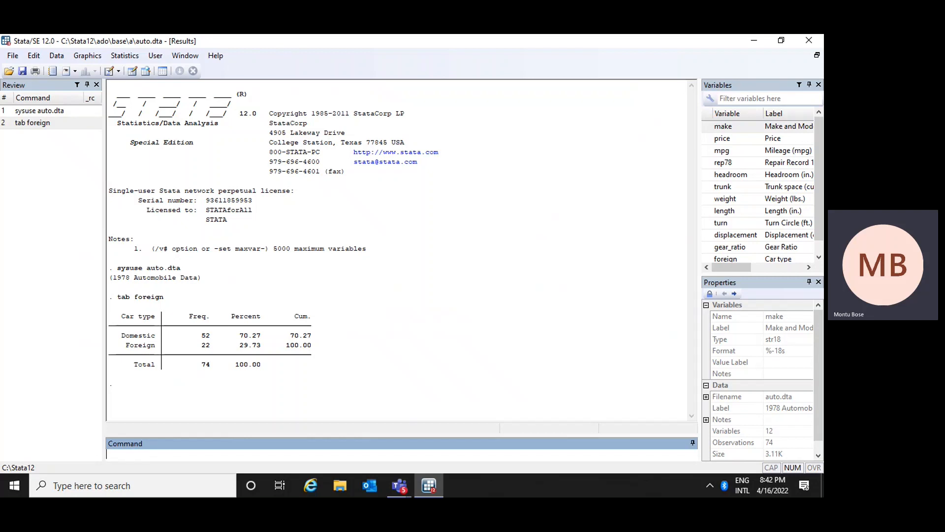
pyautogui.write('sum')
pyautogui.click(709, 139)
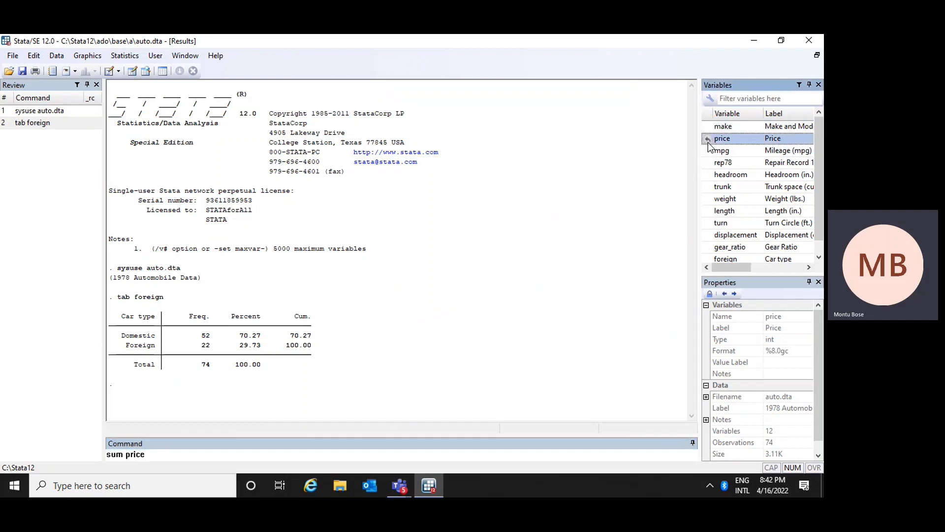
pyautogui.press('Return')
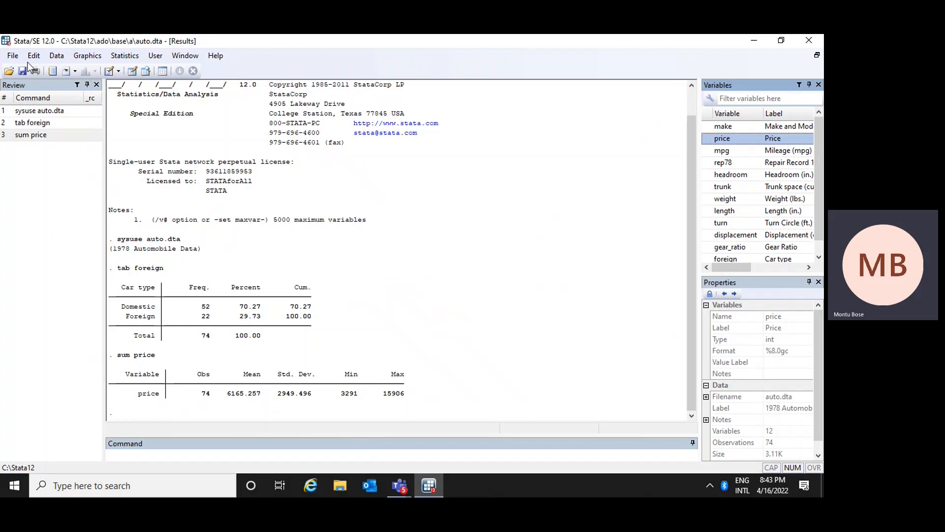
# Save the dataset to the Desktop as a Stata data file named data_practice.
pyautogui.click(13, 55)
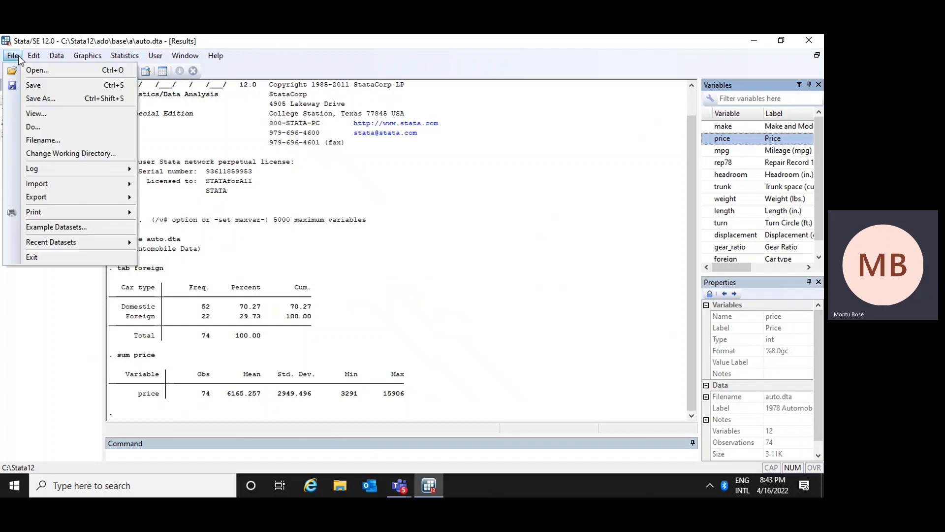
pyautogui.click(42, 98)
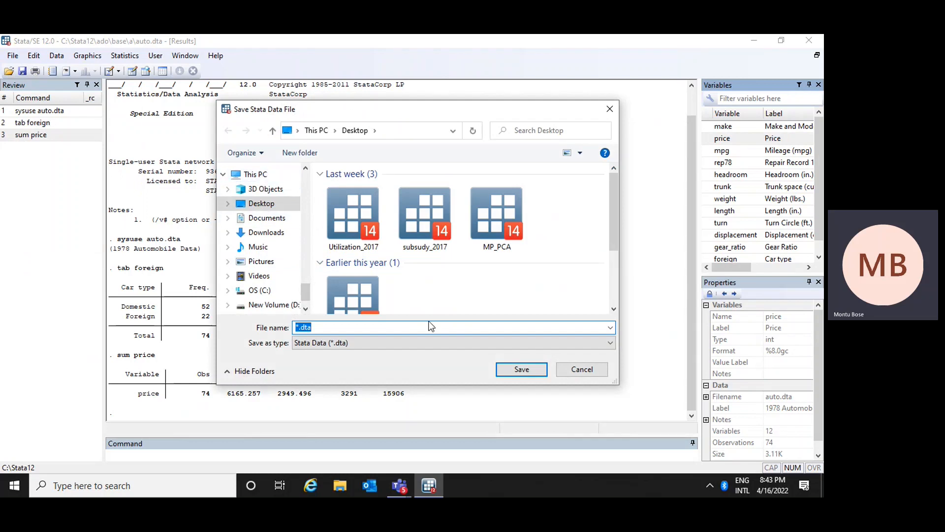
pyautogui.click(342, 328)
pyautogui.press('BackSpace')
pyautogui.press('BackSpace')
pyautogui.press('BackSpace')
pyautogui.press('BackSpace')
pyautogui.press('BackSpace')
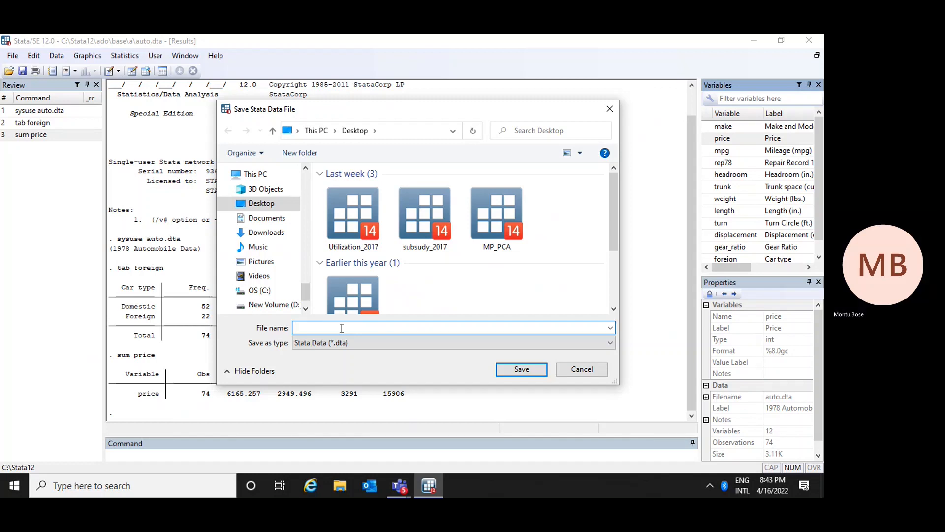
pyautogui.write('data_practice')
pyautogui.press('Return')
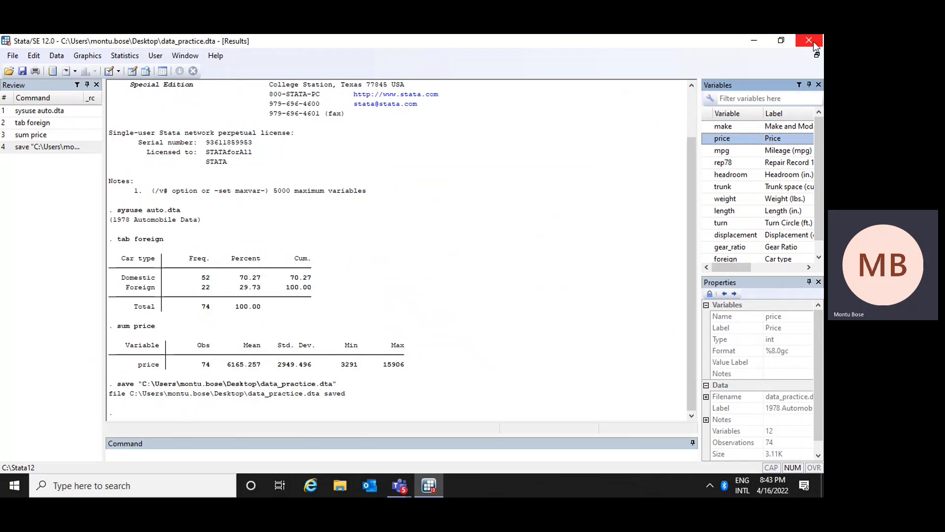
# Open the saved data_practice file from the desktop to check it, close it, and return to the Stata 12 session.
pyautogui.click(762, 41)
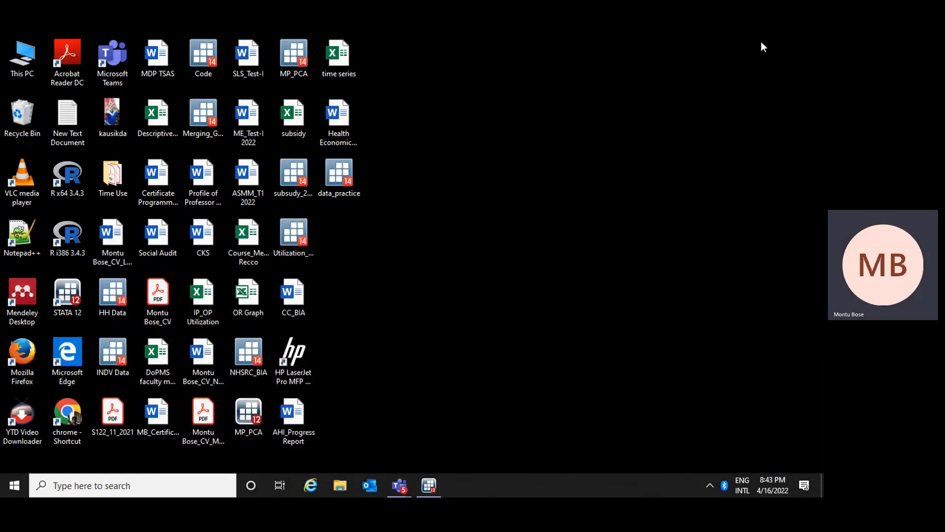
pyautogui.doubleClick(340, 173)
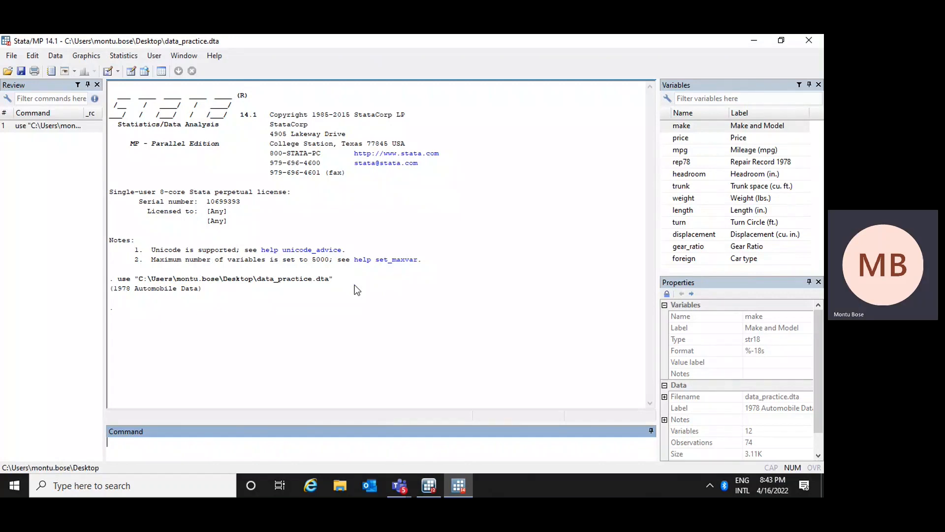
pyautogui.click(810, 41)
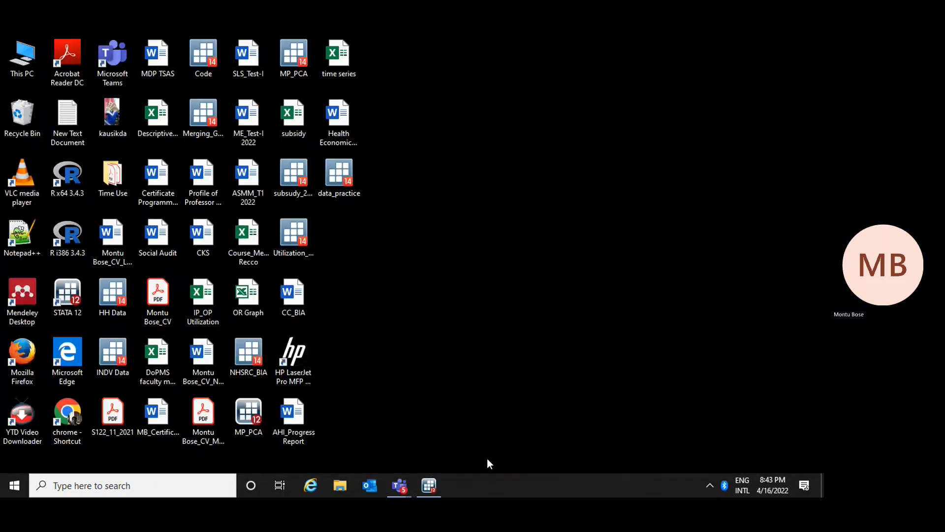
pyautogui.click(432, 486)
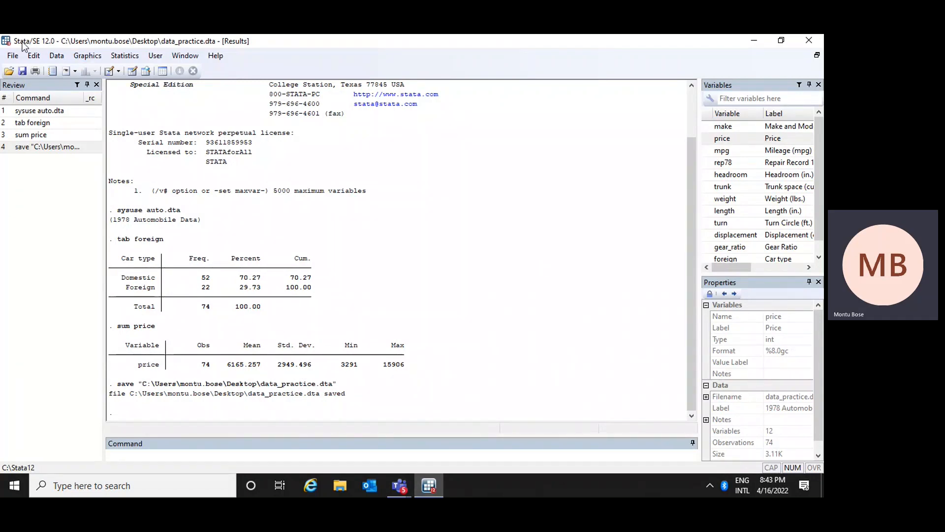
# Begin logging the output to a formatted log (*.smcl) named result_practice on the Desktop.
pyautogui.click(13, 57)
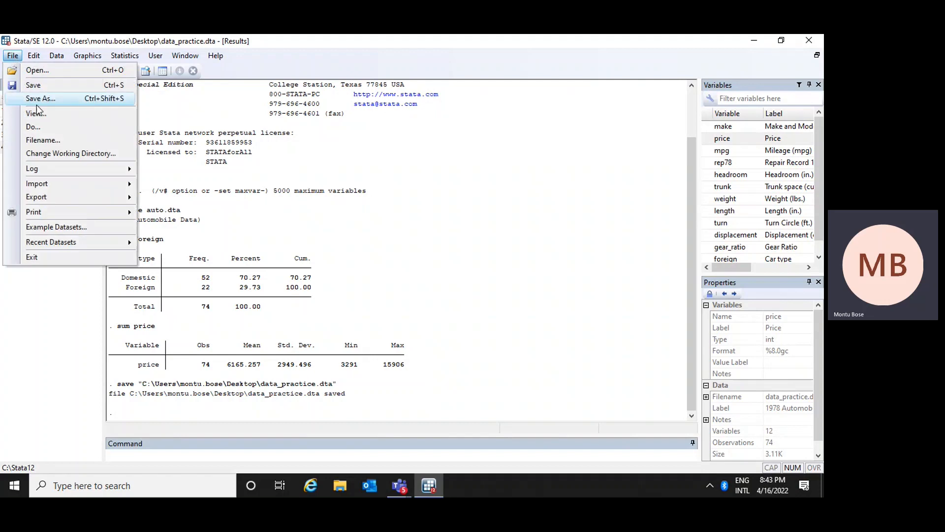
pyautogui.moveTo(48, 170)
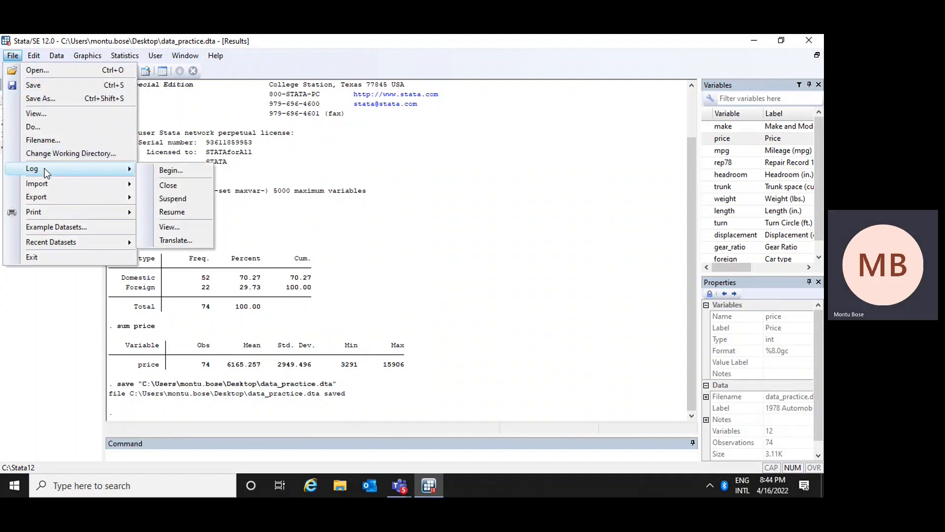
pyautogui.click(170, 170)
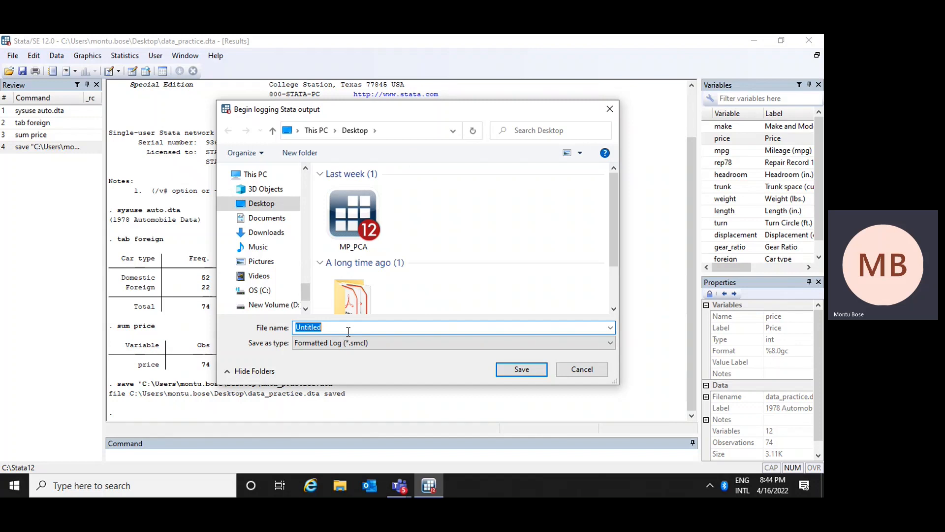
pyautogui.write('result')
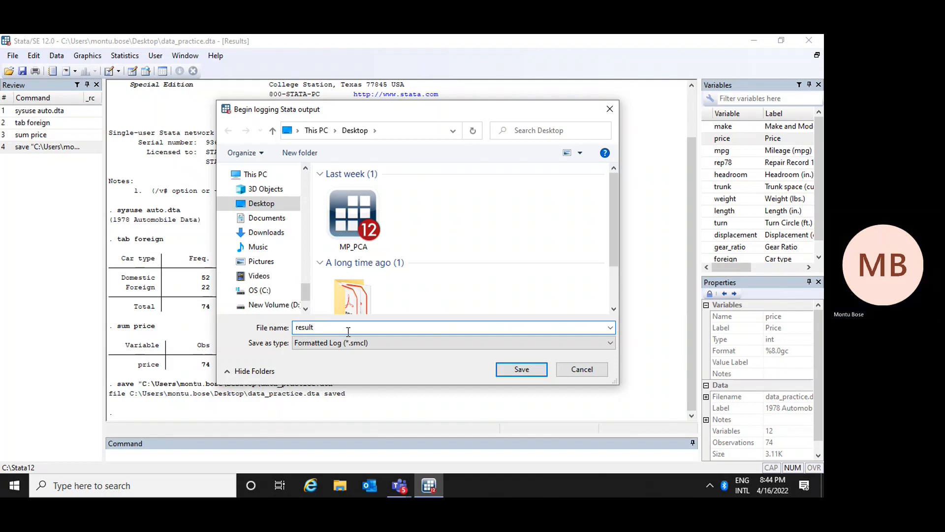
pyautogui.write('_practice')
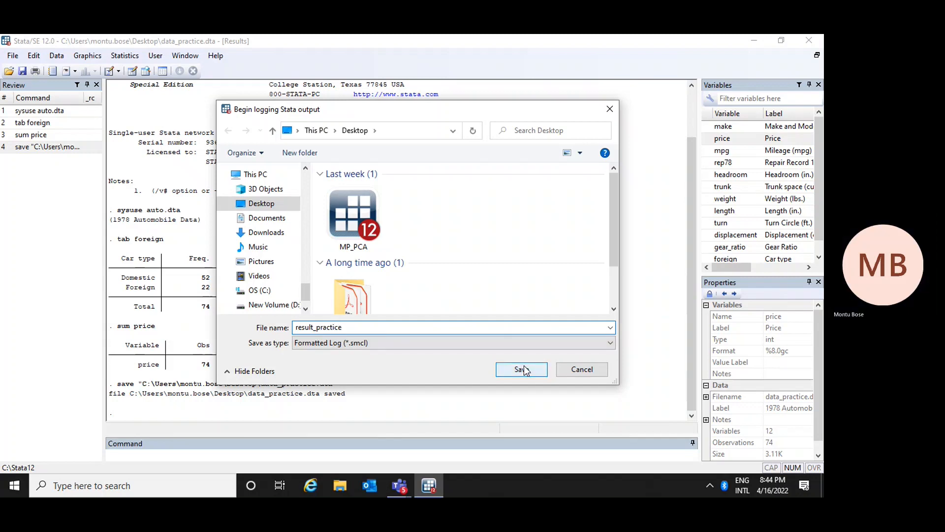
pyautogui.click(523, 370)
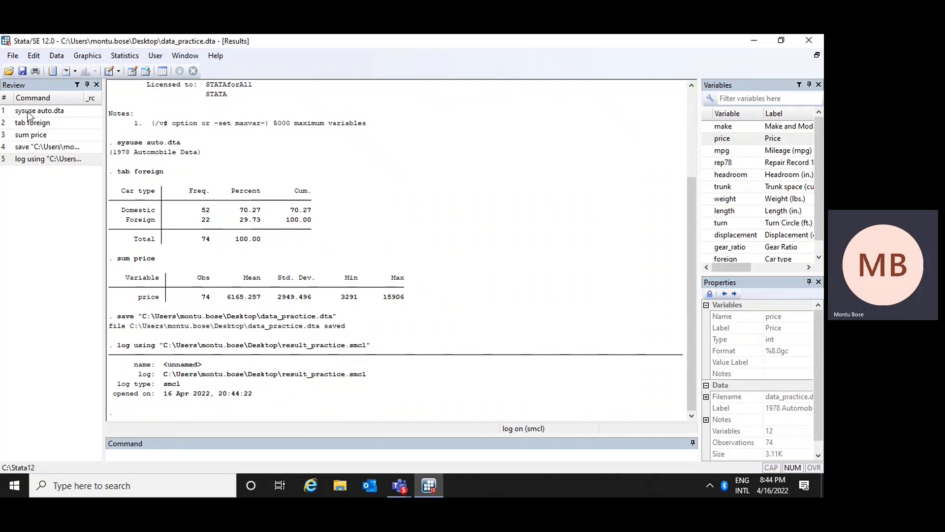
# Rerun the earlier tab foreign and sum price commands from the command history so the log records them.
pyautogui.click(26, 126)
pyautogui.doubleClick(24, 122)
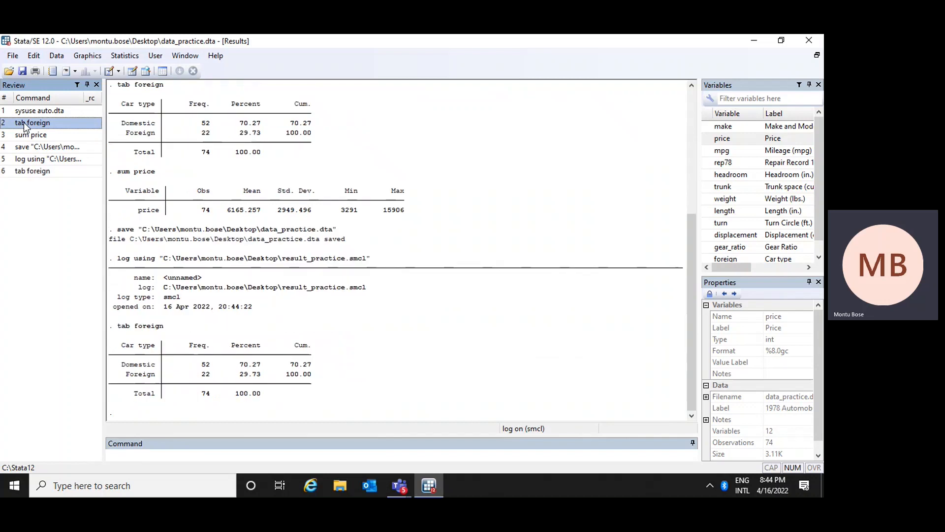
pyautogui.click(31, 135)
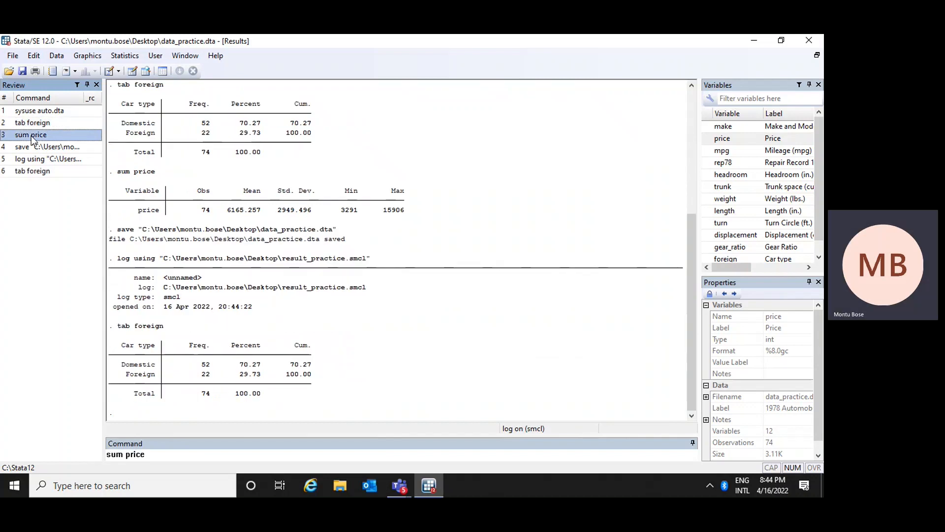
pyautogui.doubleClick(31, 135)
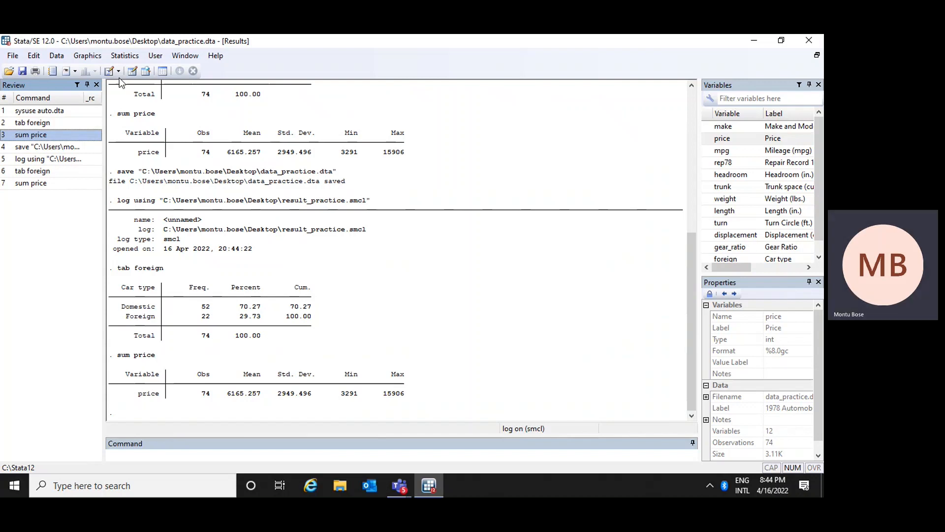
# Close the result_practice log and minimize Stata to show the desktop.
pyautogui.click(11, 58)
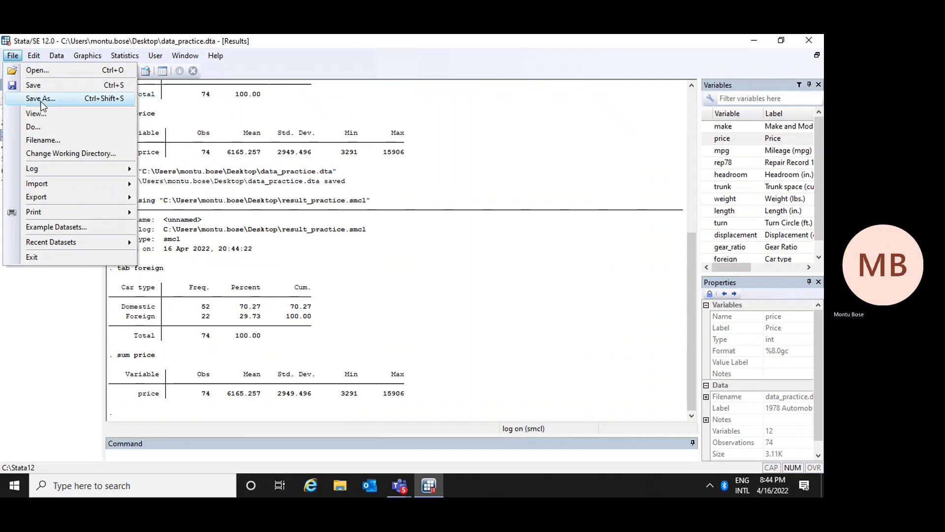
pyautogui.moveTo(60, 169)
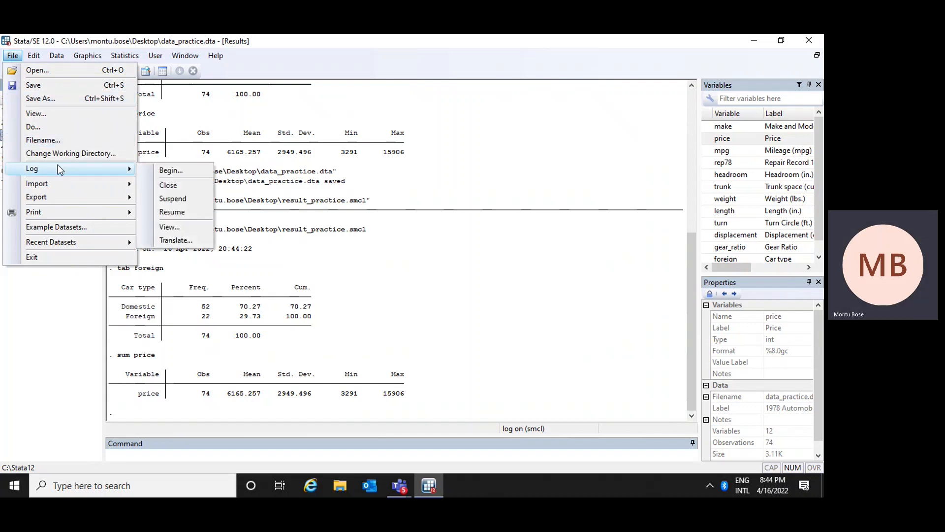
pyautogui.click(168, 185)
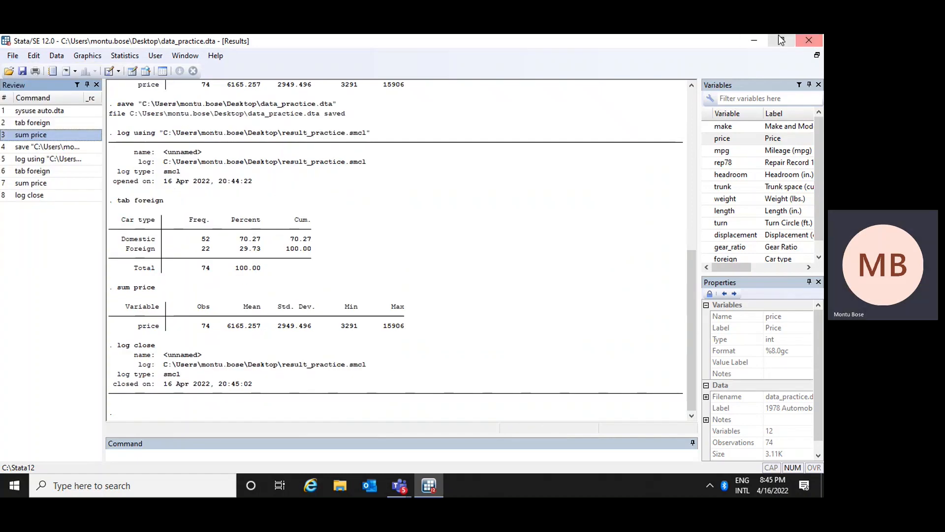
pyautogui.click(755, 38)
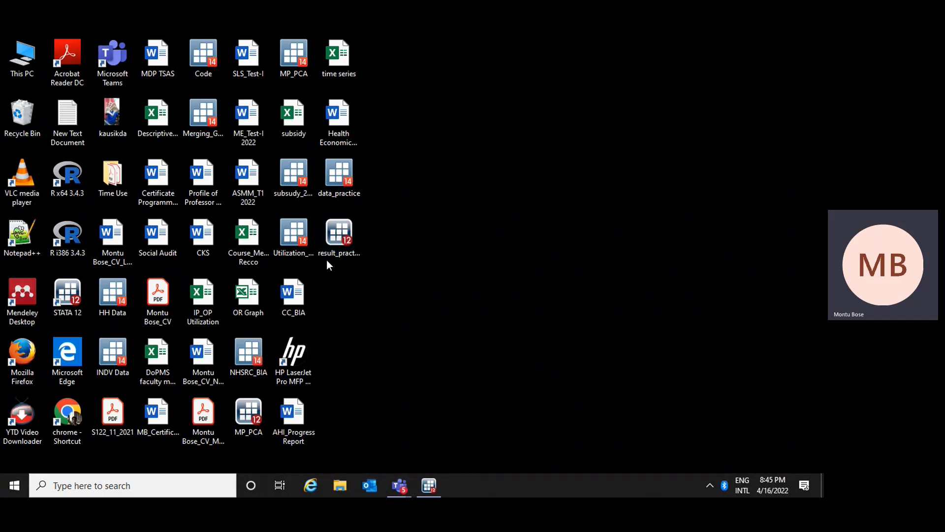
# Open the saved result_practice log from the desktop to check it, close it, and return to the Stata 12 session with data_practice loaded.
pyautogui.doubleClick(344, 235)
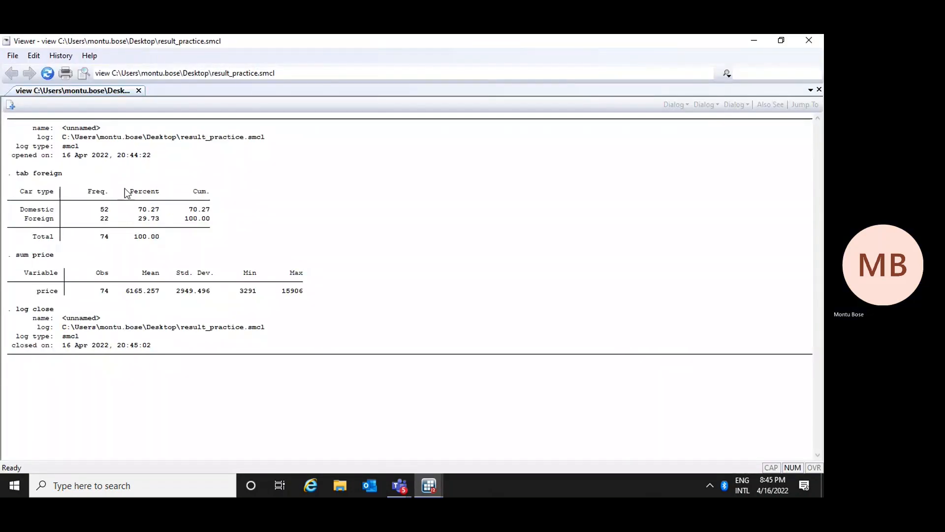
pyautogui.click(809, 40)
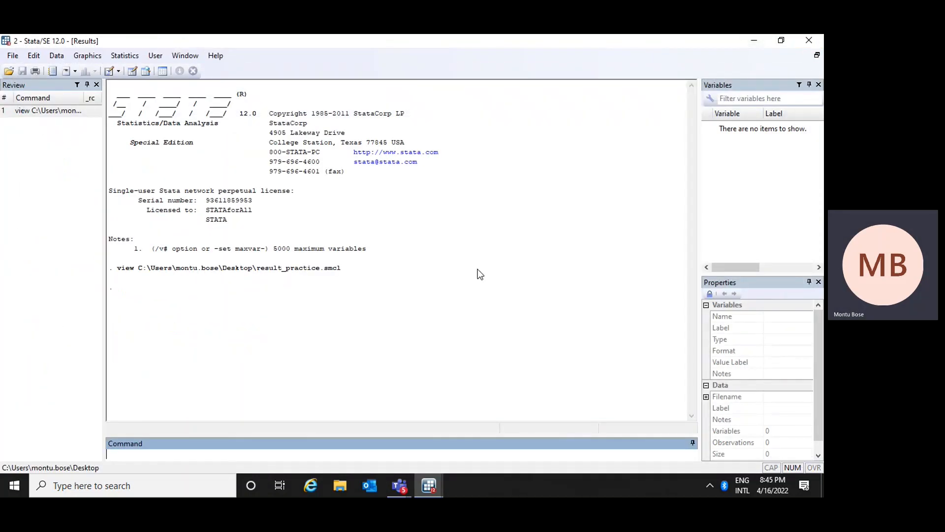
pyautogui.click(427, 487)
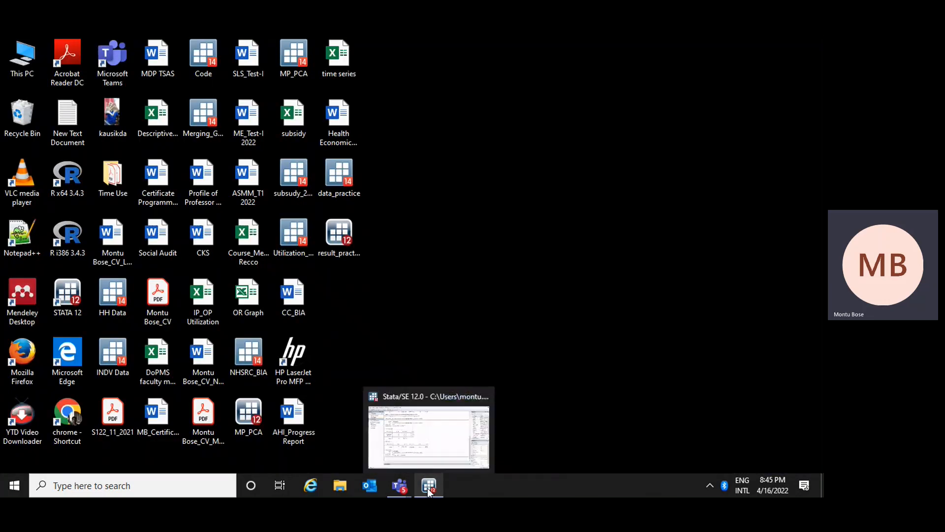
pyautogui.click(435, 466)
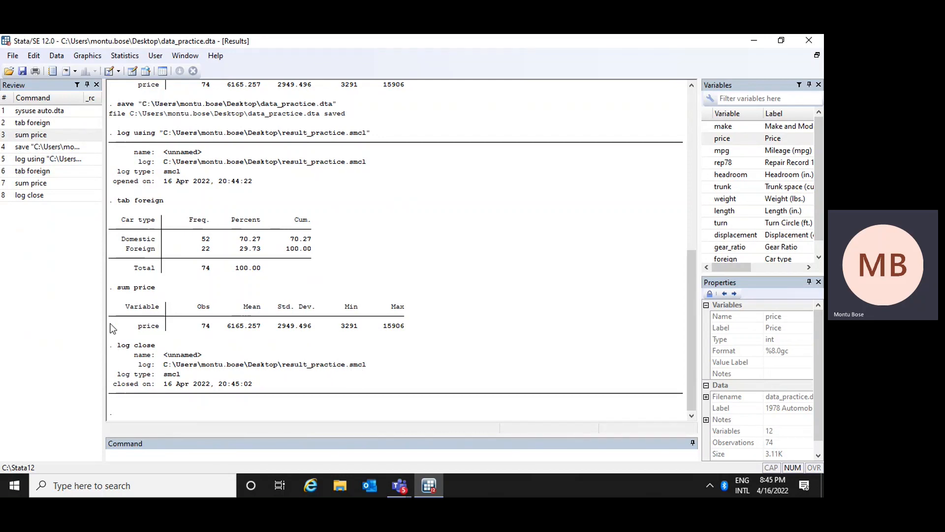
# Copy all eight commands in the history, from sysuse auto.dta to log close, into a new do-file and maximize its editor.
pyautogui.click(31, 196)
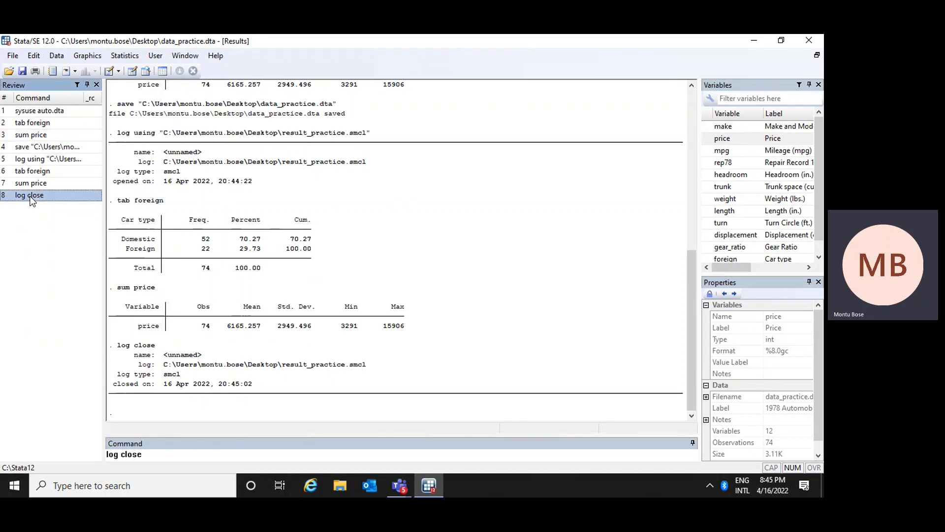
pyautogui.hotkey('shift', 'Up')
pyautogui.hotkey('shift', 'Up')
pyautogui.hotkey('shift', 'Up')
pyautogui.hotkey('shift', 'Up')
pyautogui.hotkey('shift', 'Up')
pyautogui.hotkey('shift', 'Up')
pyautogui.hotkey('shift', 'Up')
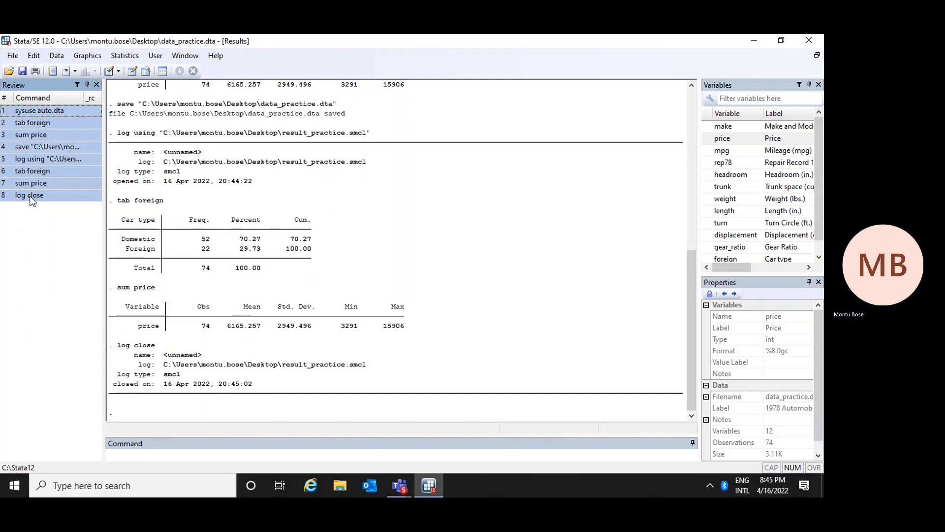
pyautogui.click(110, 72)
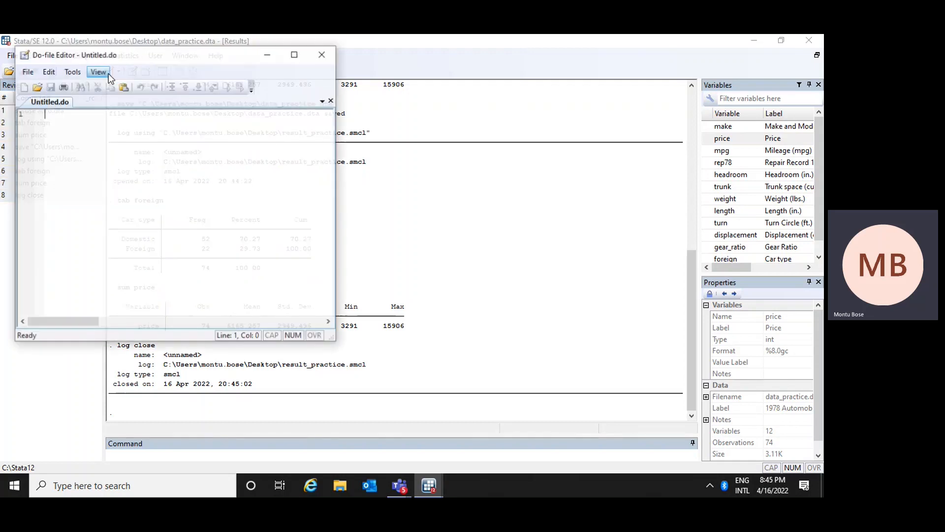
pyautogui.write('sysuse auto.dta tab foreign sum price save "C:\\Users\\montu.bose\\Desktop\\data_practice.dta" log using "C:\\Users\\montu.bose\\Desktop\\result_practice.smcl" tab foreign sum price log close')
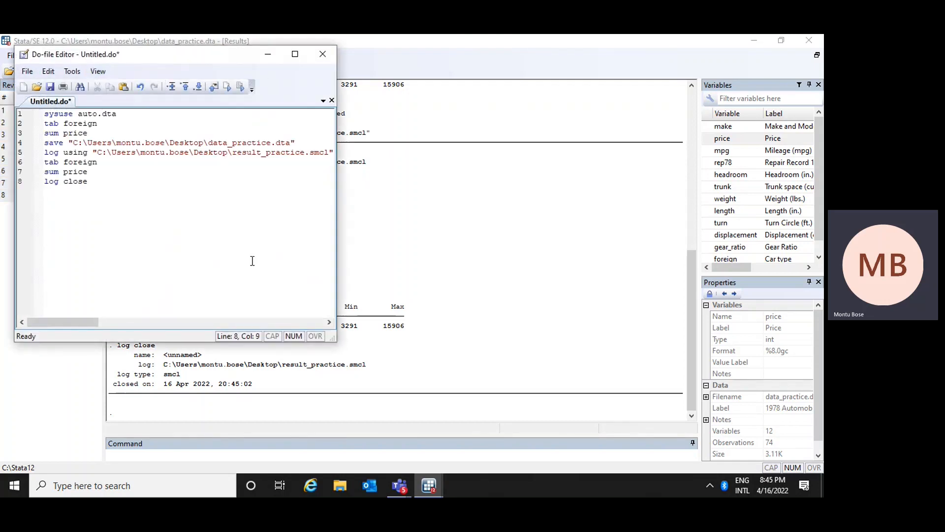
pyautogui.click(295, 54)
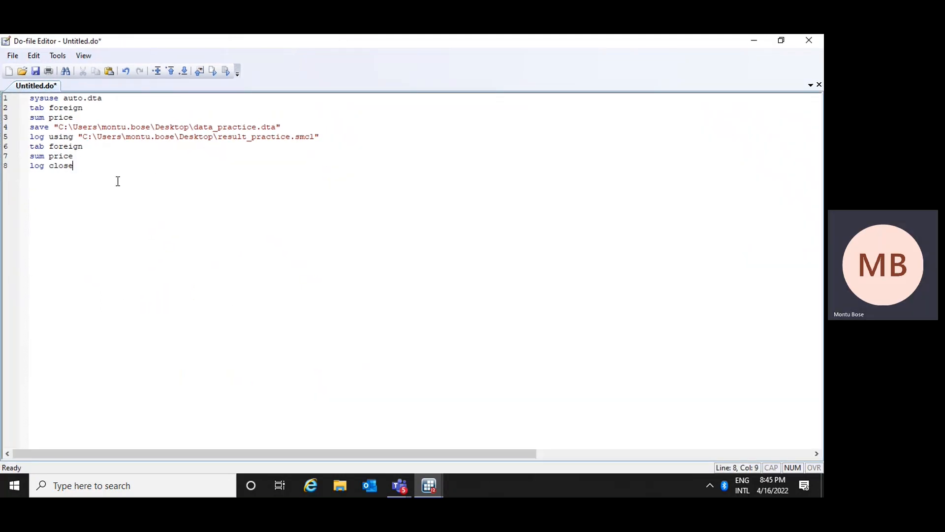
# Save the do-file on the Desktop as practice_command and close the Do-file Editor.
pyautogui.click(13, 55)
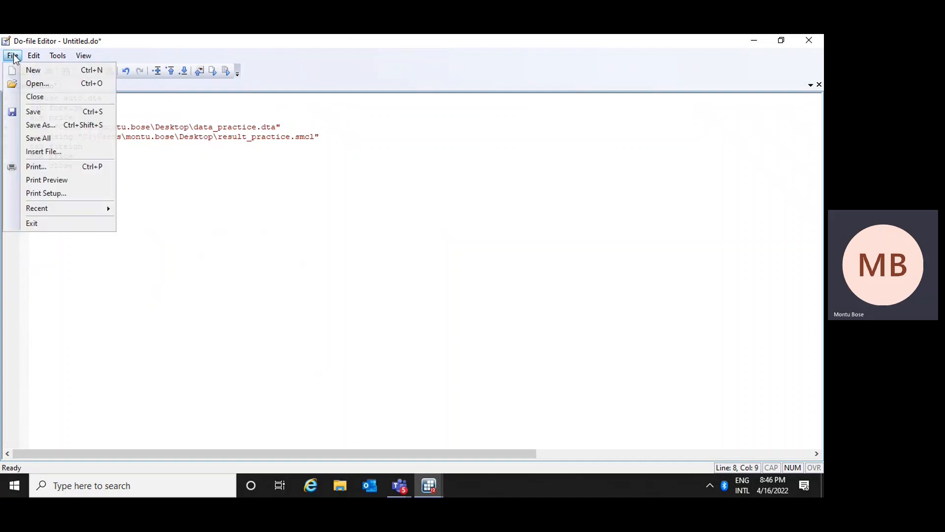
pyautogui.click(44, 127)
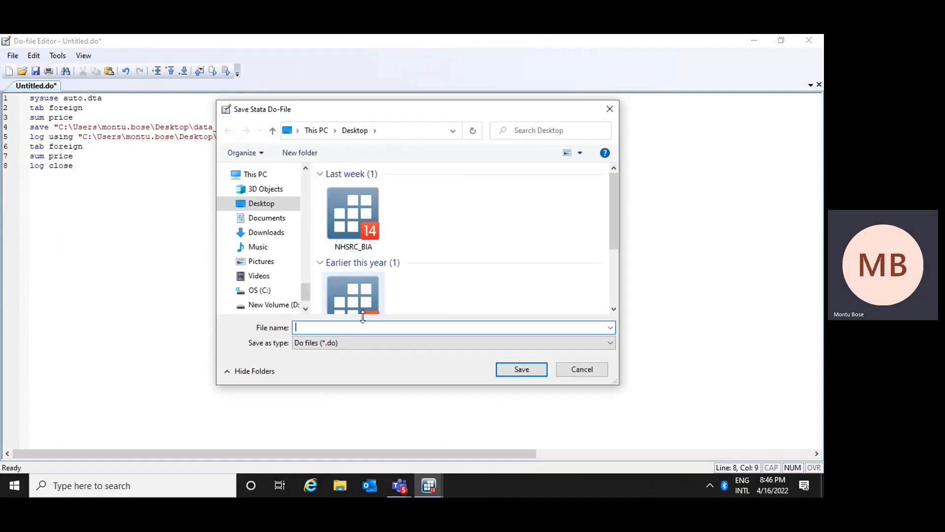
pyautogui.write('prac')
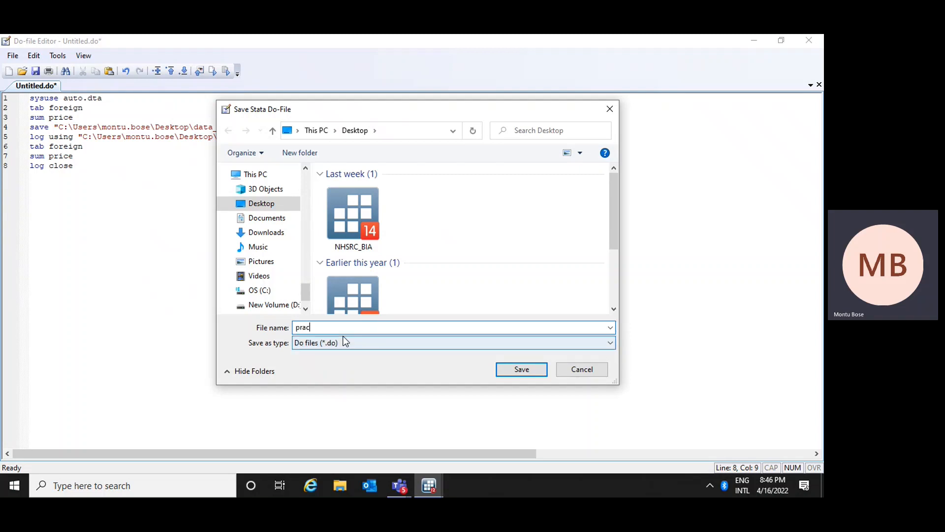
pyautogui.write('tice')
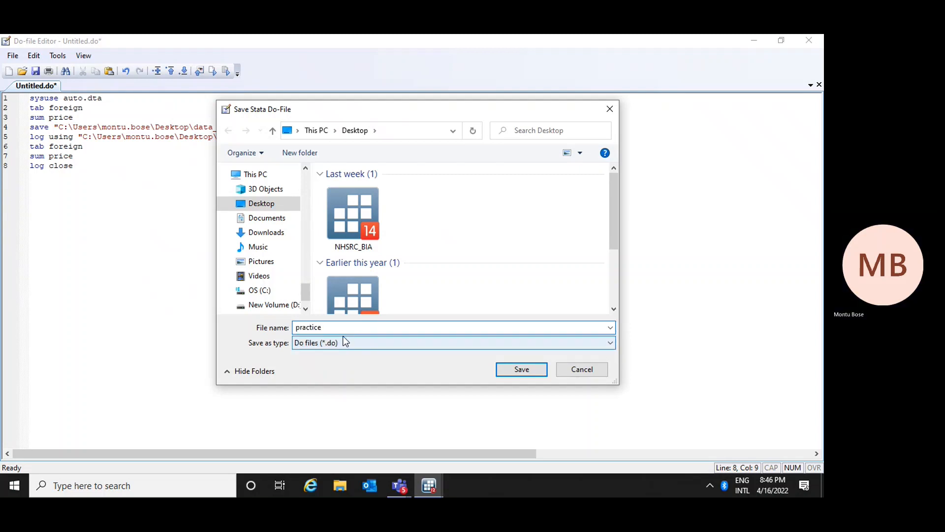
pyautogui.write('_command')
pyautogui.click(506, 369)
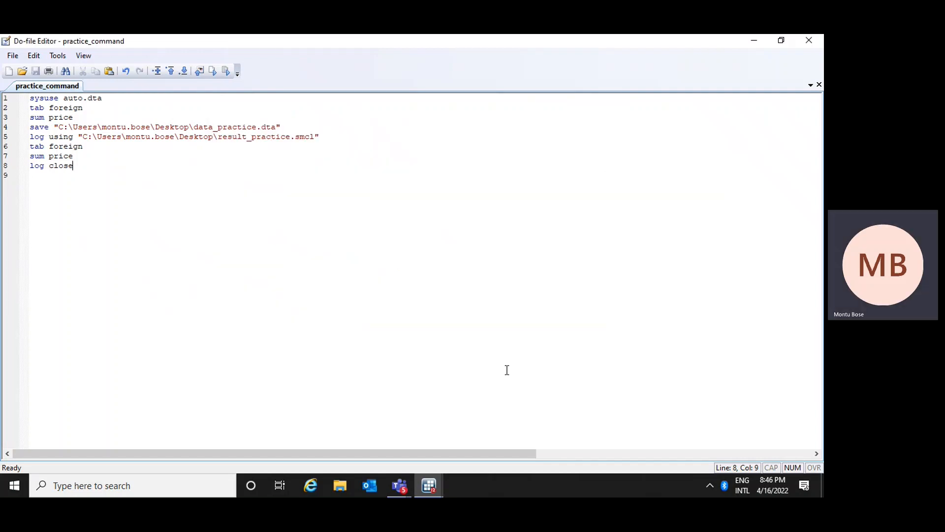
pyautogui.click(808, 41)
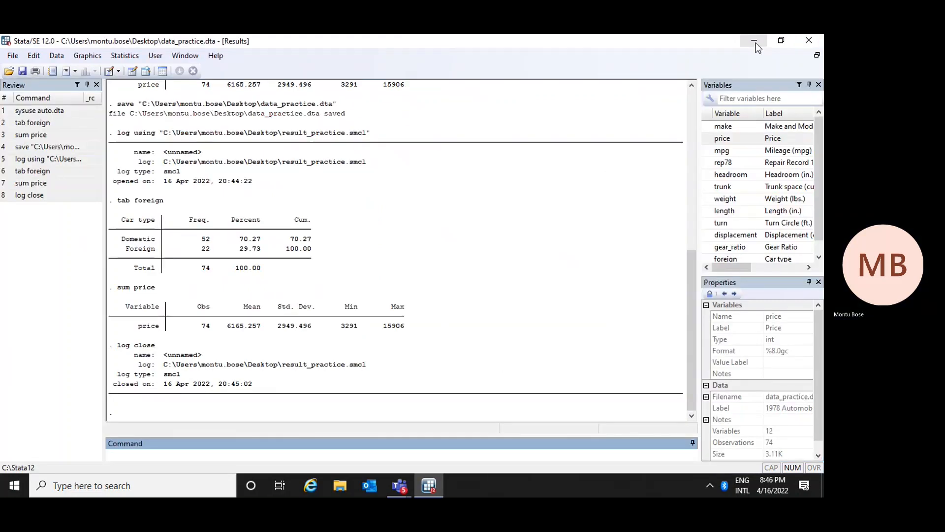
# Open the saved practice_command do-file from the desktop to check its commands, and close it.
pyautogui.click(757, 45)
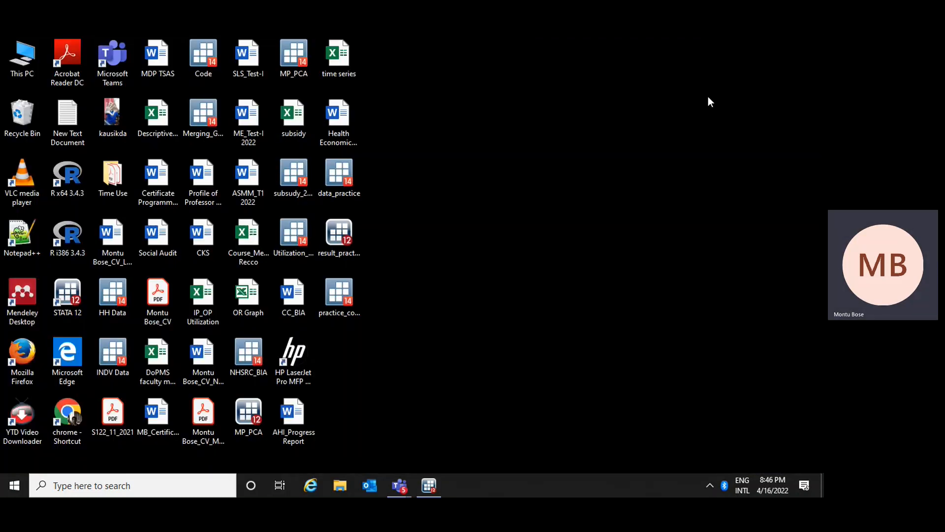
pyautogui.doubleClick(353, 296)
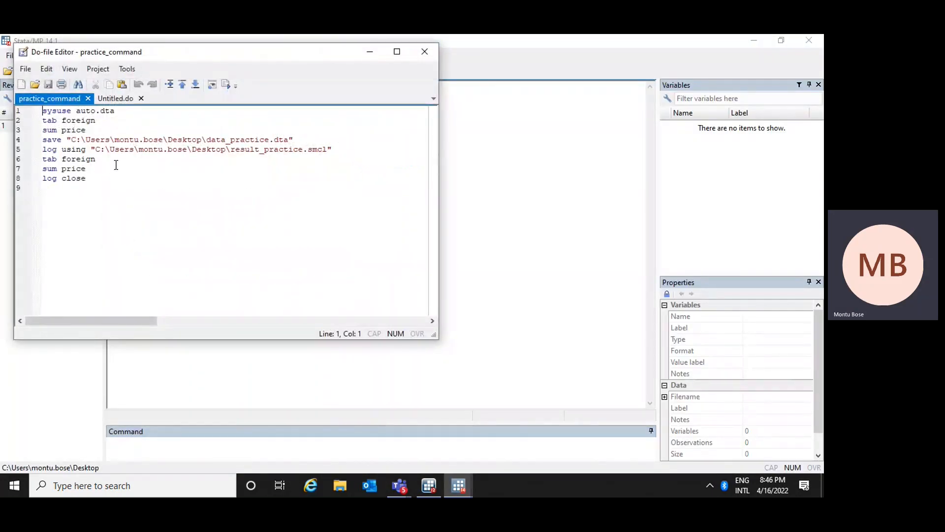
pyautogui.click(425, 53)
pyautogui.click(756, 40)
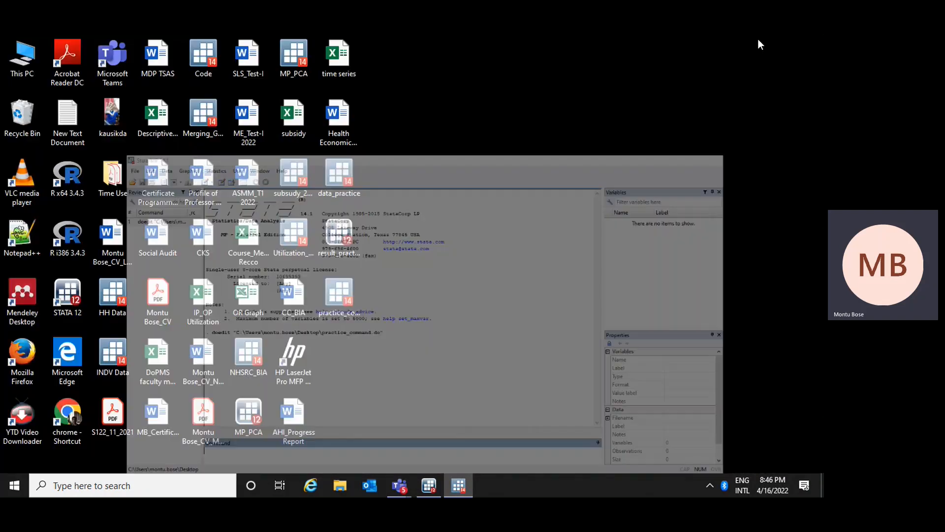
# View the open Stata 14 and Stata 12 windows, minimize both to show the desktop, and return to the Stata 12 session.
pyautogui.click(460, 487)
pyautogui.click(435, 487)
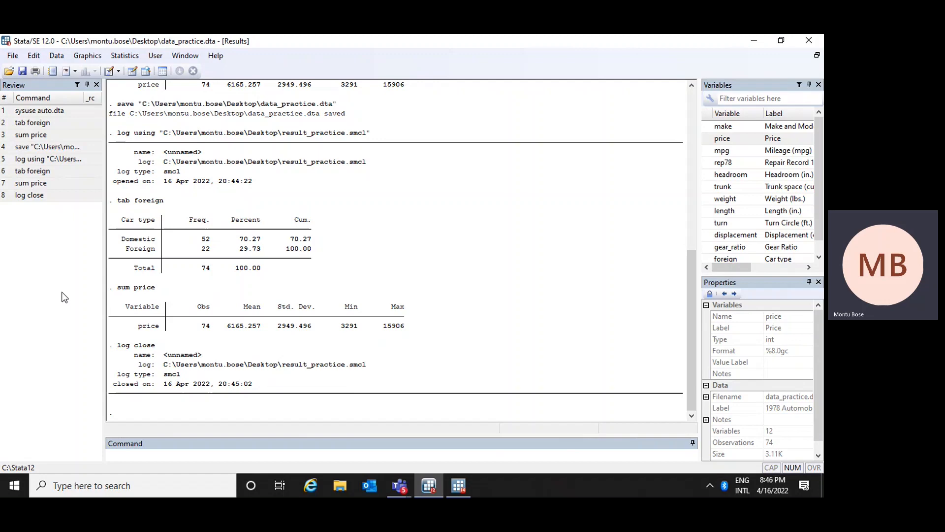
pyautogui.click(758, 41)
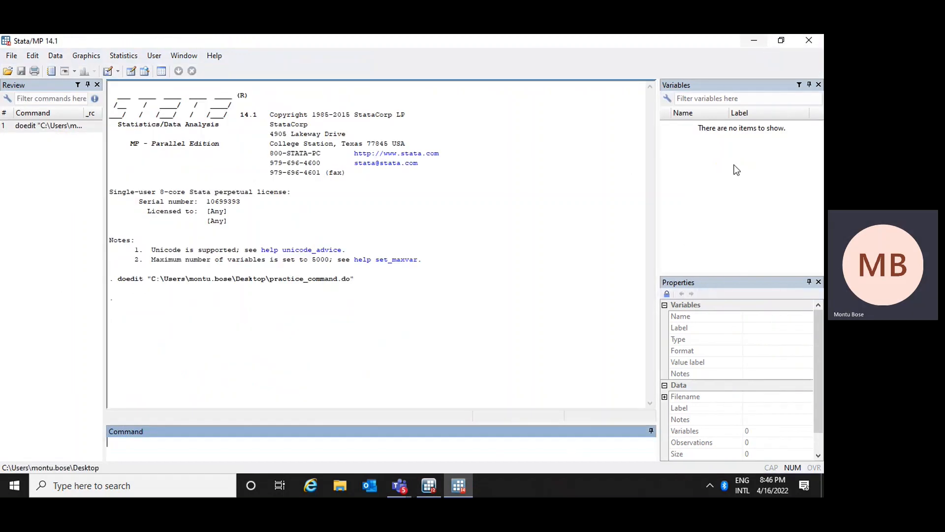
pyautogui.click(758, 40)
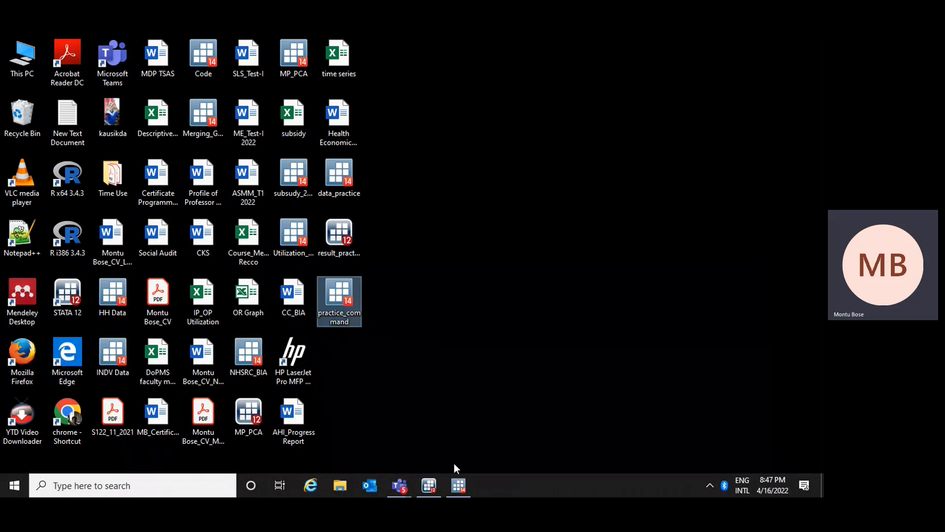
pyautogui.click(429, 485)
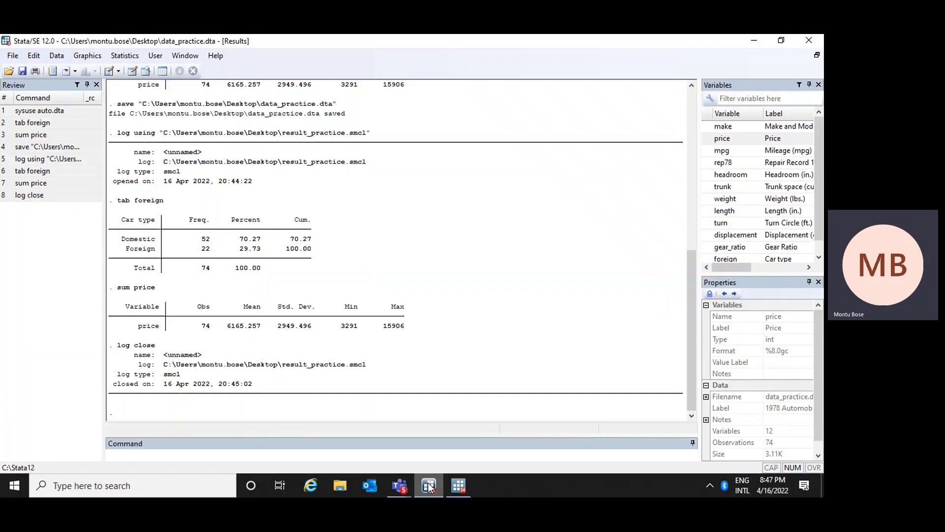